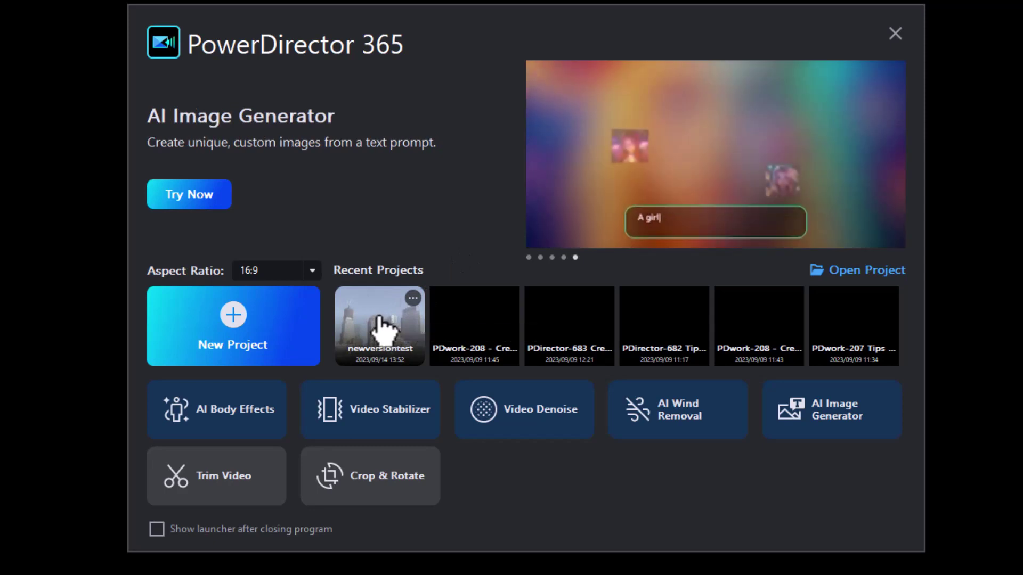
- Open the recent project newversiontest and place the timeline playhead at 01;00;10, over the Animation title clip
left_click(376, 325)
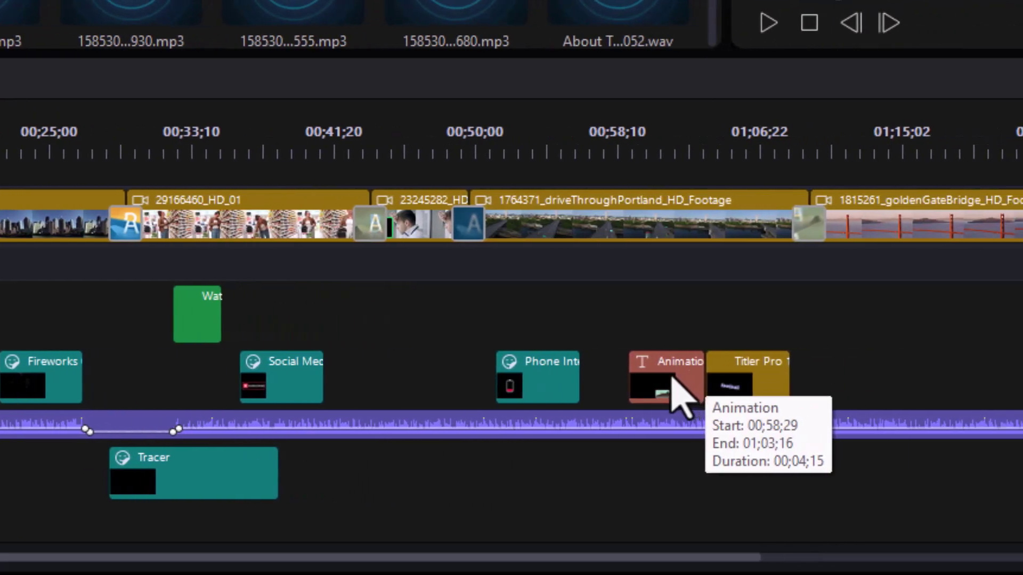
left_click(651, 147)
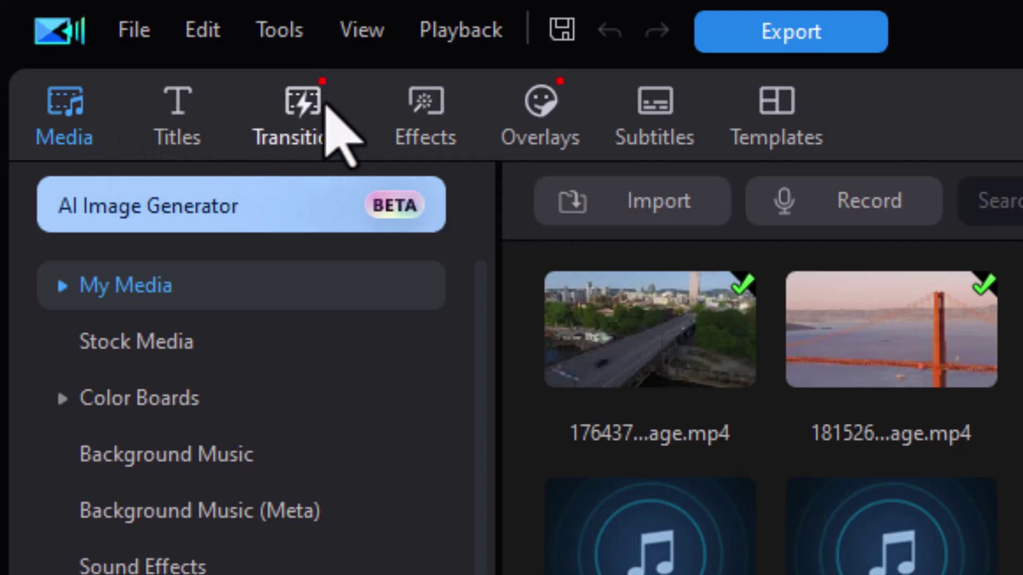
- Look through the Tools and View commands, and inspect the audio recording options
left_click(267, 32)
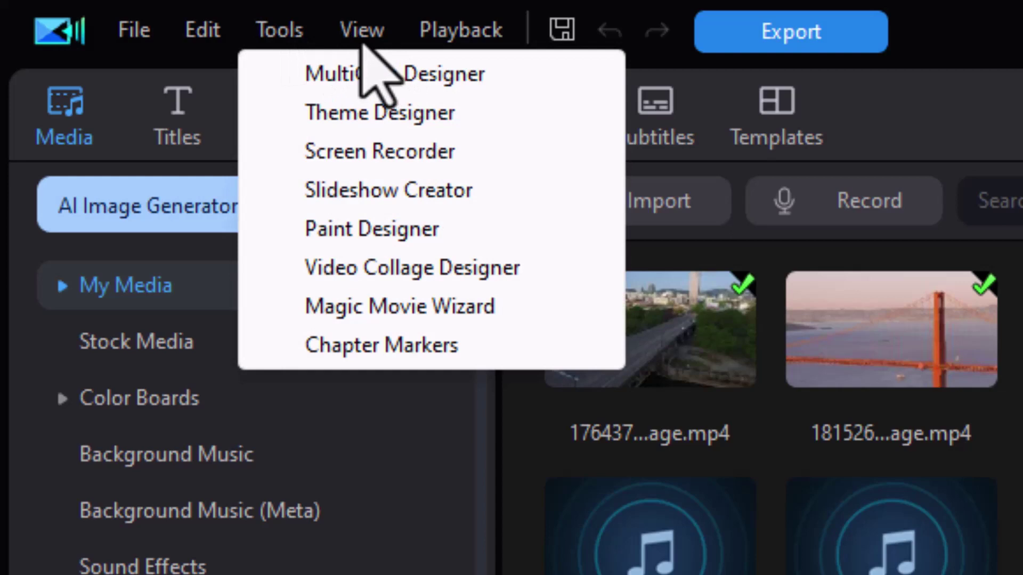
left_click(358, 35)
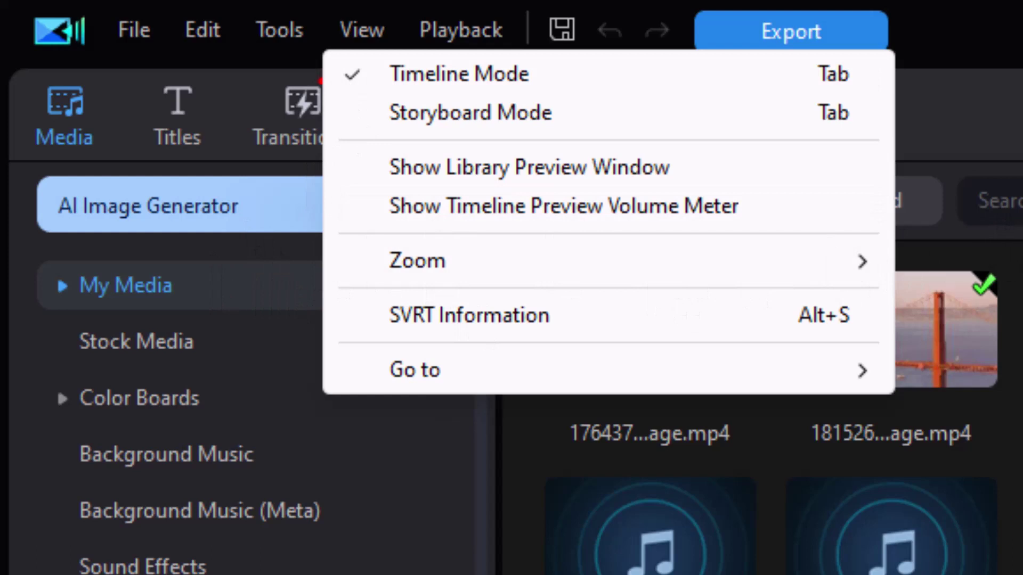
key("Escape")
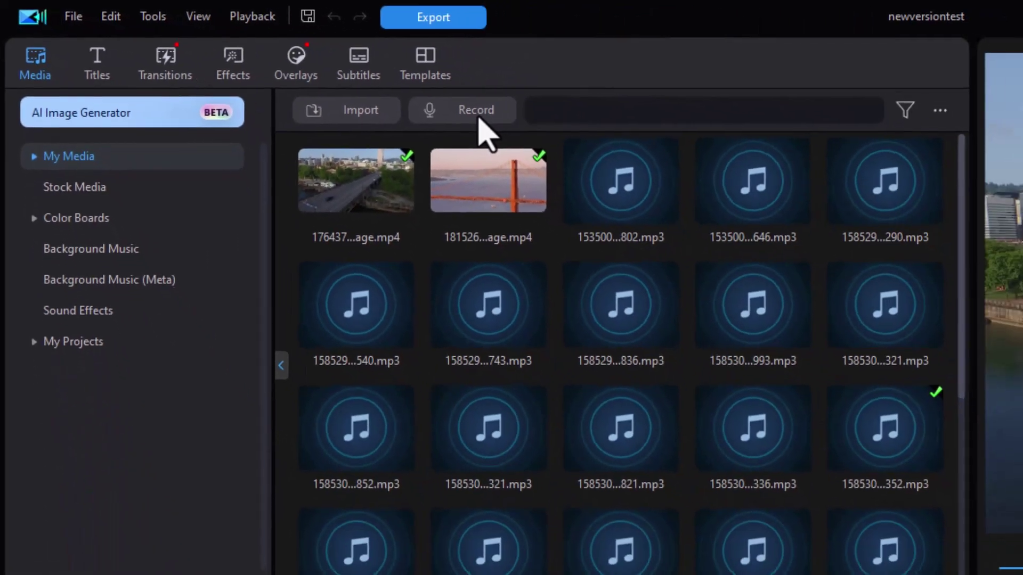
left_click(874, 218)
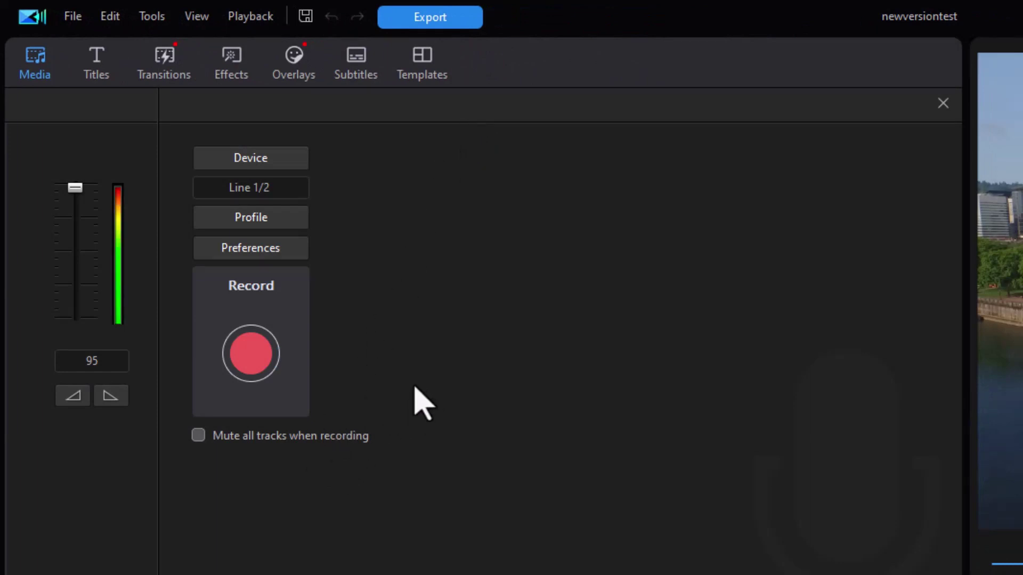
left_click(942, 103)
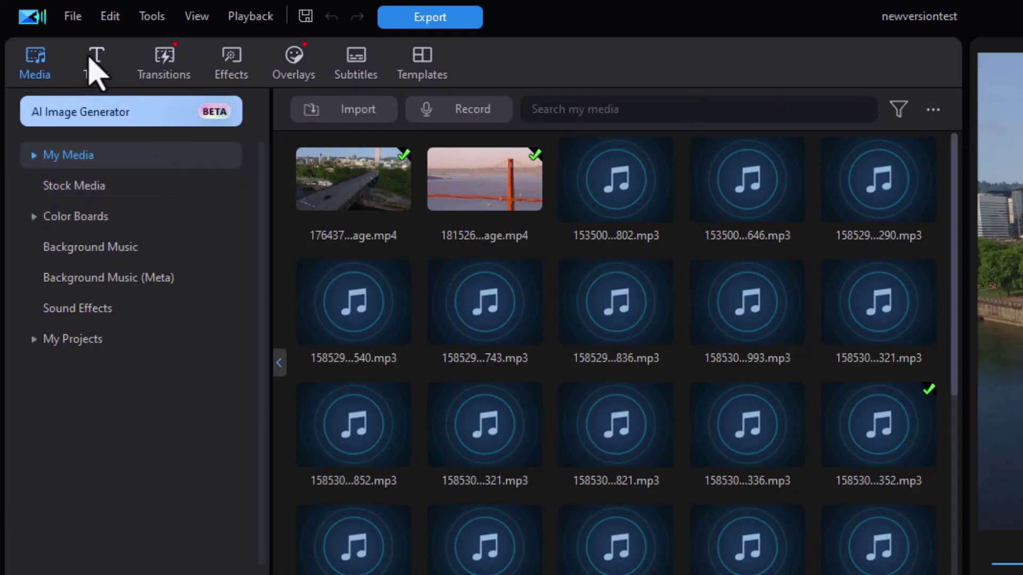
- Browse the title templates, including the Plain Text, Subtitles and YouTube categories
left_click(96, 63)
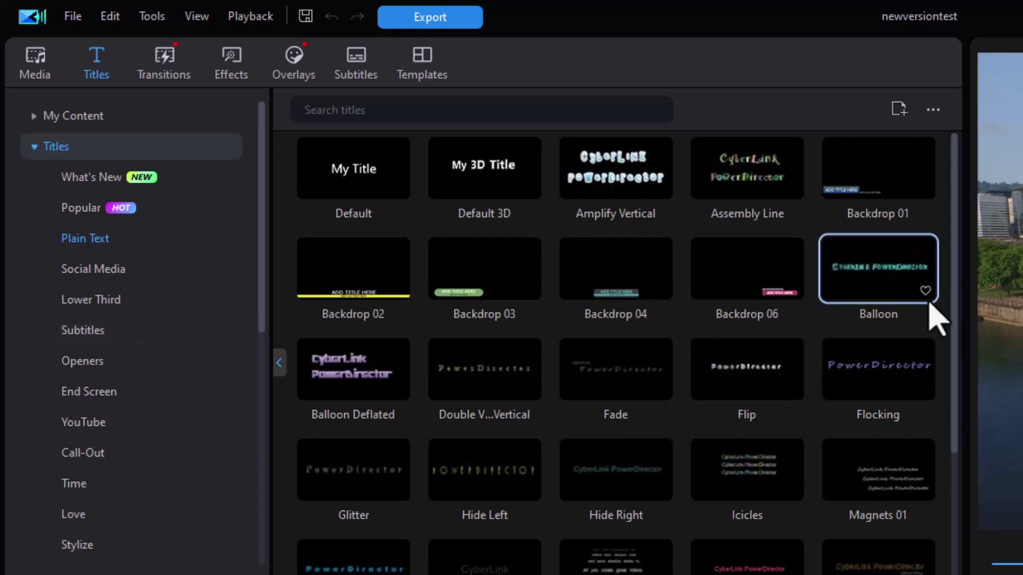
scroll(938, 373, "down", 4)
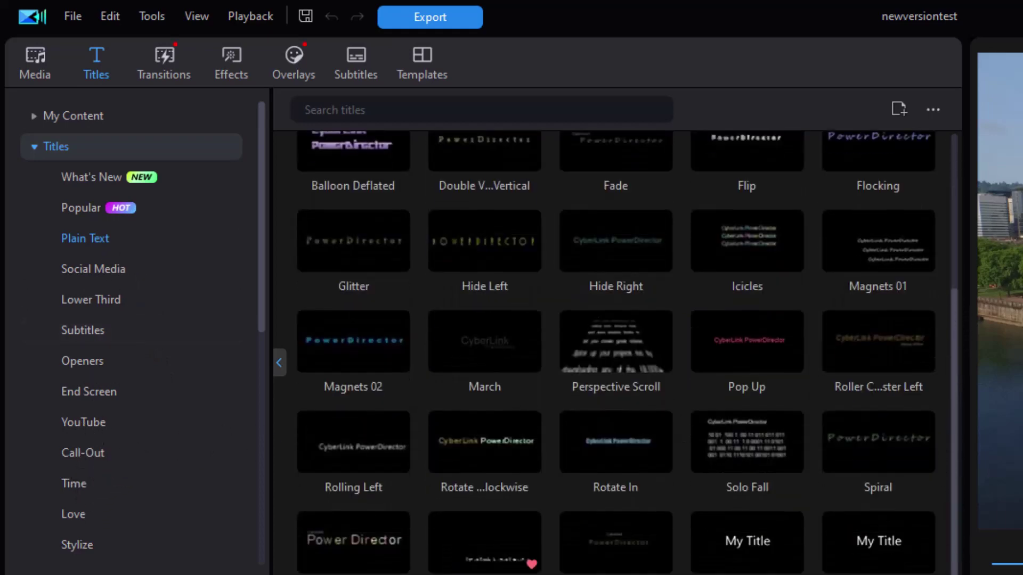
scroll(906, 344, "up", 4)
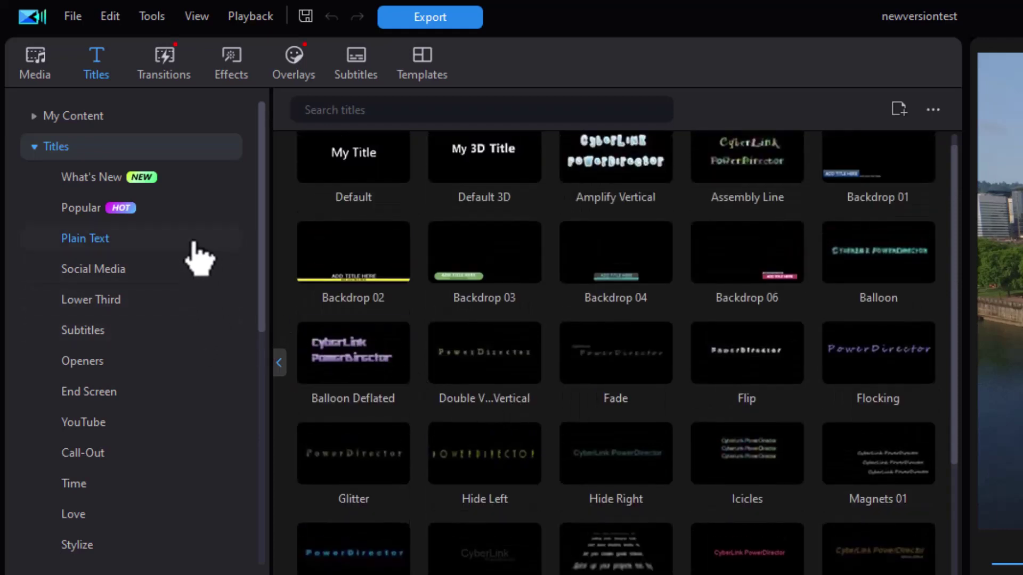
left_click(84, 335)
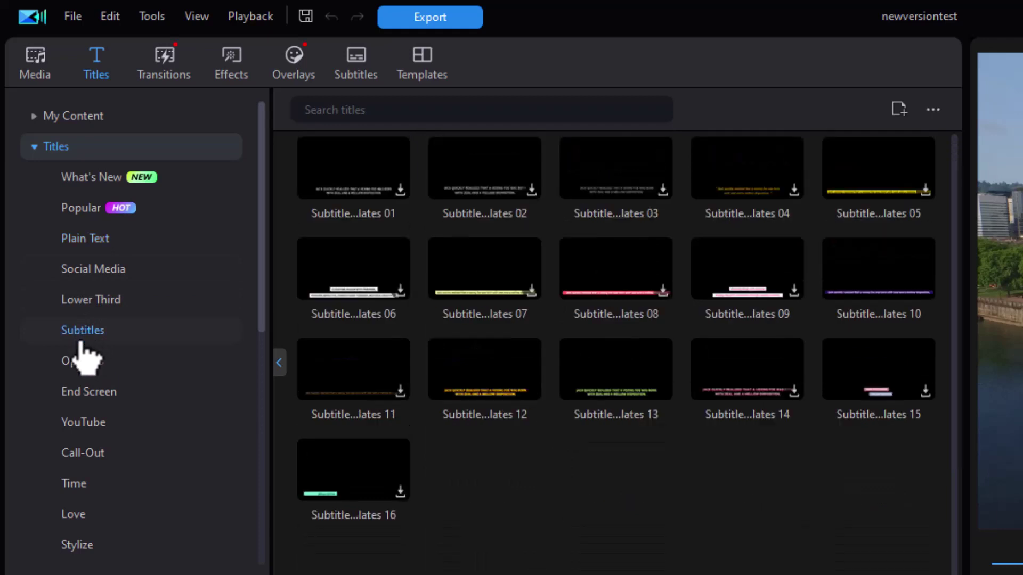
left_click(78, 425)
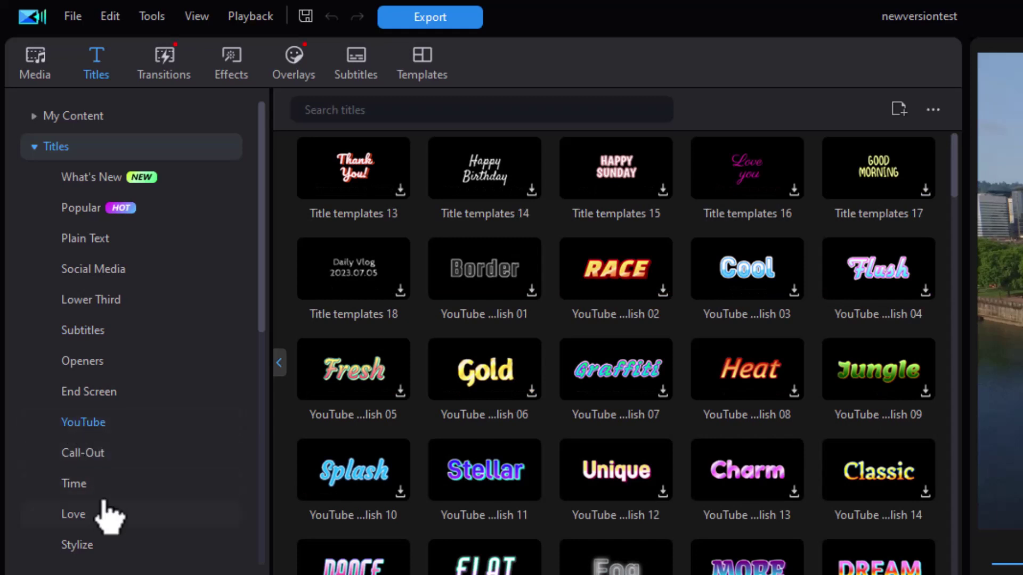
- Add the Motion Graphics 014 title to video track 2 at about 01;16, beyond the Titler Pro clip
left_click_drag(260, 379, 225, 493)
left_click(127, 394)
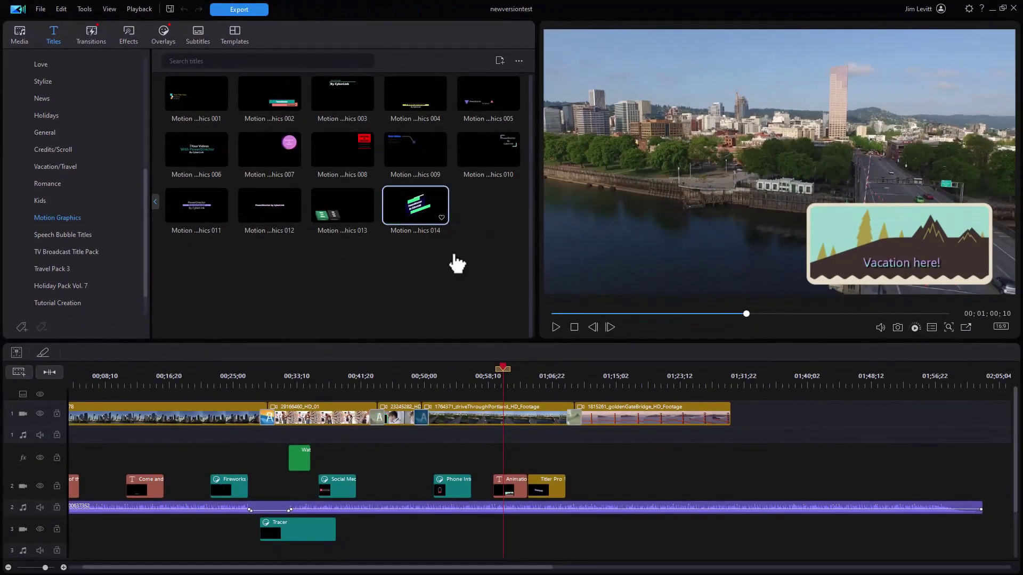
left_click_drag(415, 205, 642, 512)
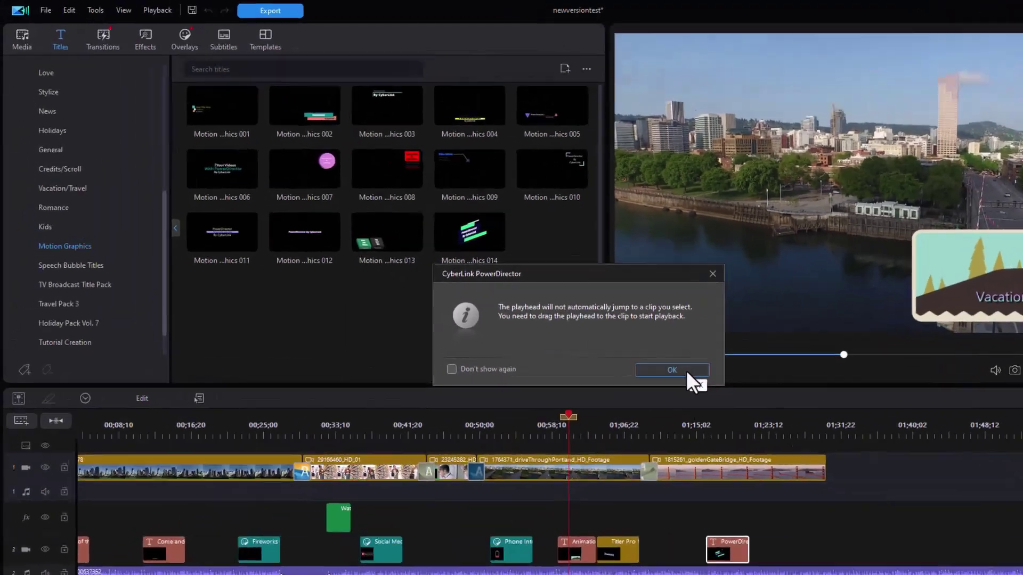
left_click(745, 404)
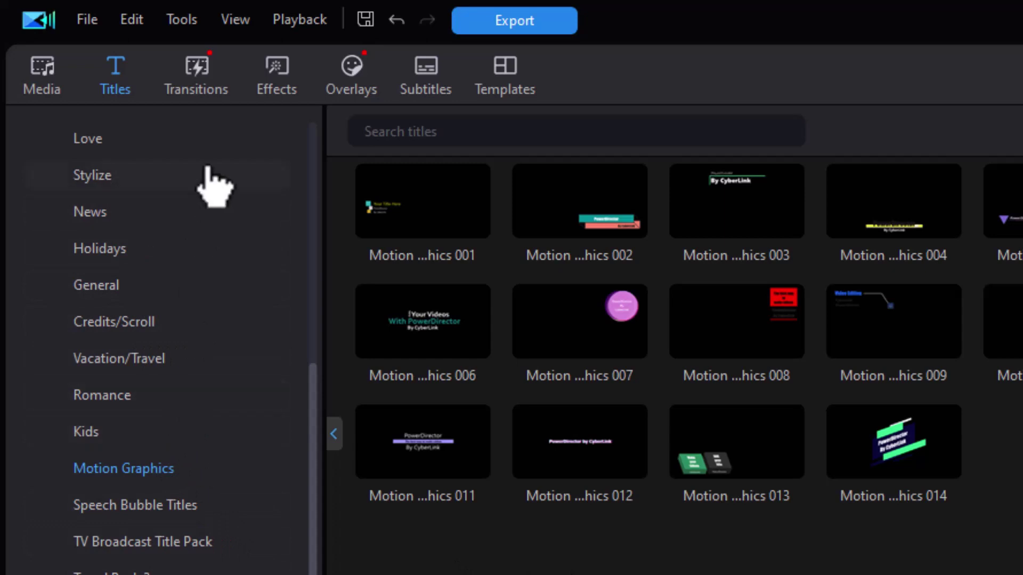
- Browse the transitions, viewing the Graphic category and the remaining transition categories
left_click(195, 84)
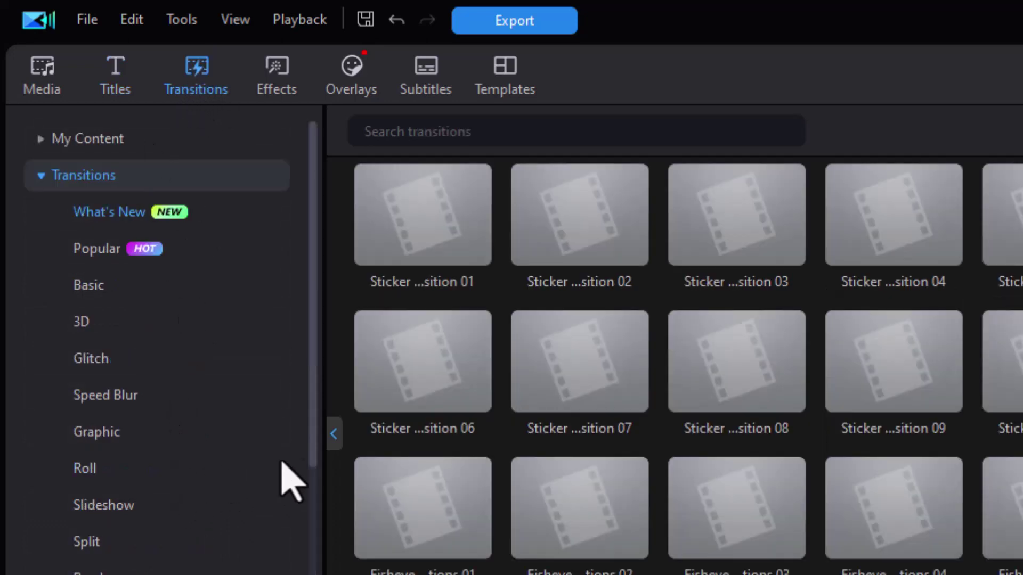
left_click(119, 434)
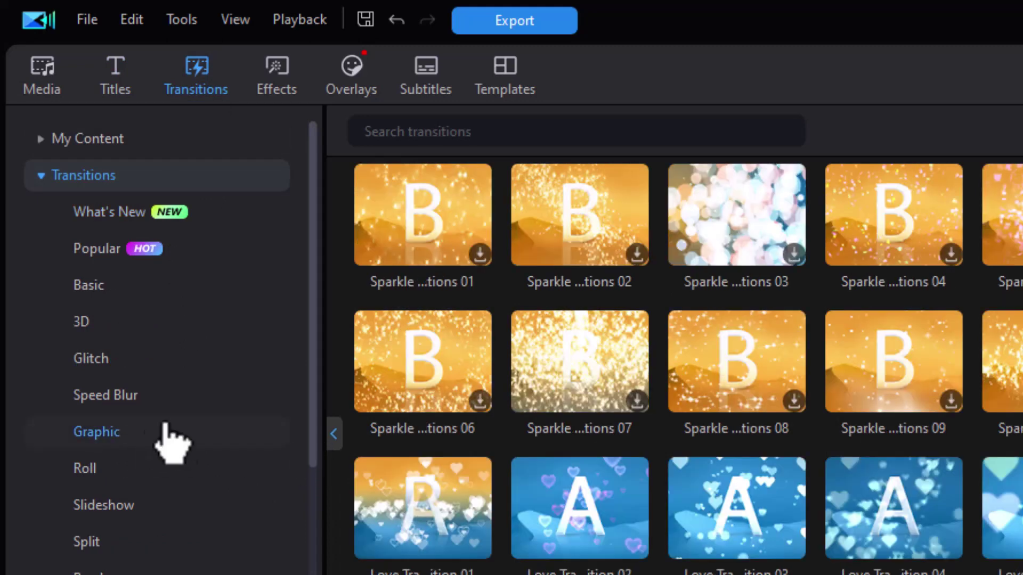
scroll(312, 479, "down", 6)
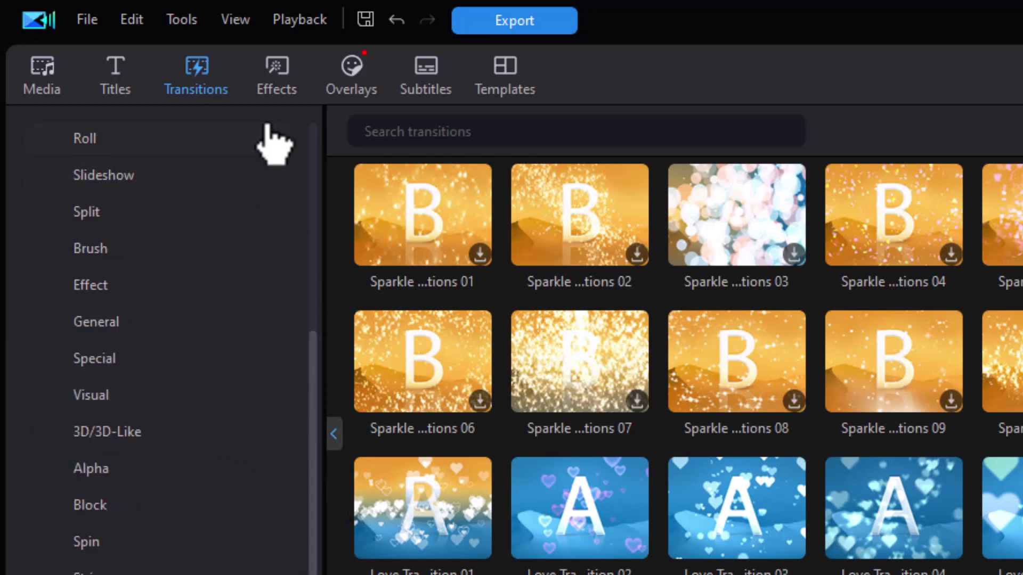
- Browse the effects library and view the White Tones presets among the Color LUTs
left_click(272, 73)
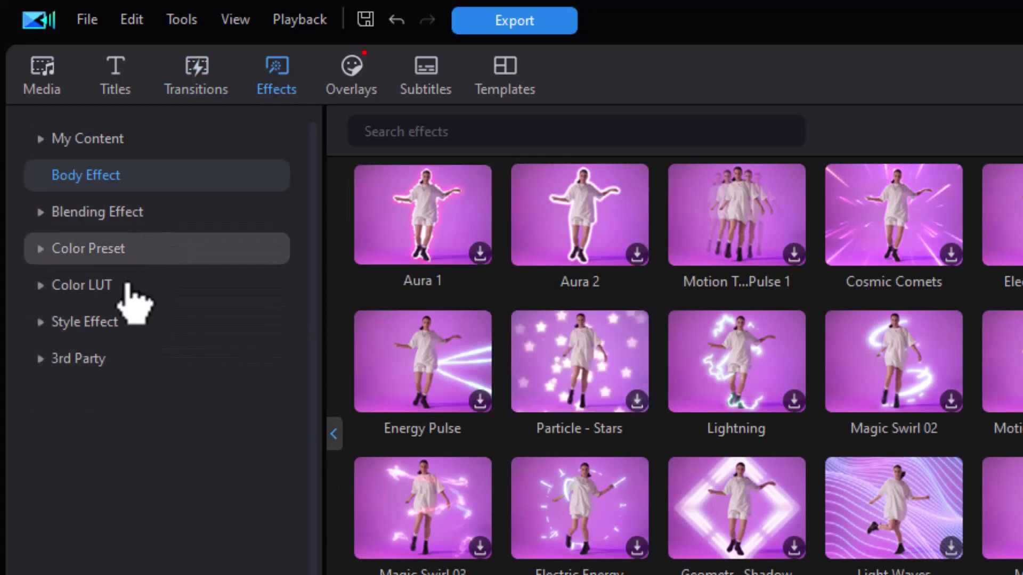
left_click(96, 292)
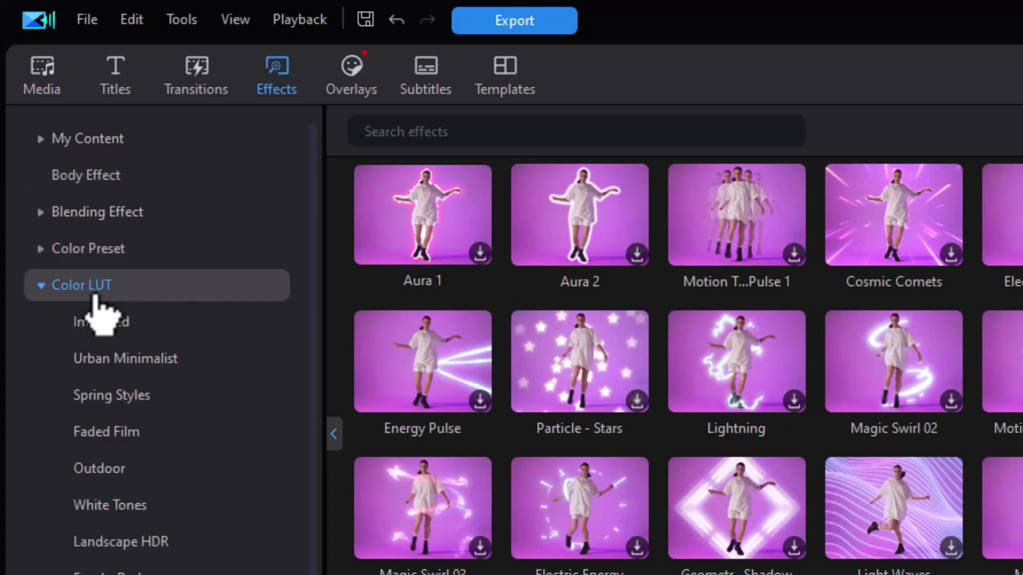
left_click(112, 509)
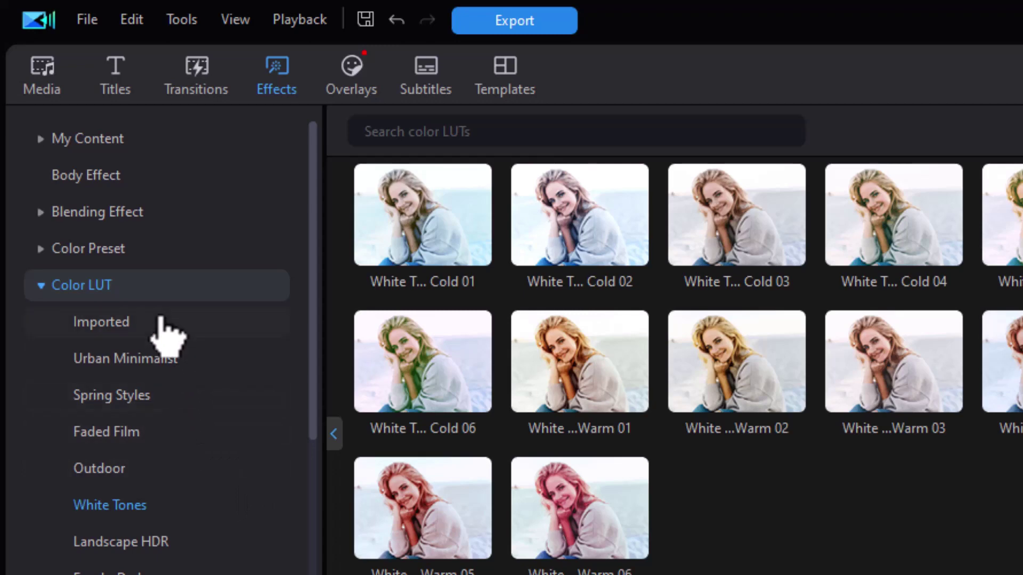
left_click(28, 291)
- Add the Magnifier effect from the Special style effects to the effect track at 01;23;14
left_click(41, 323)
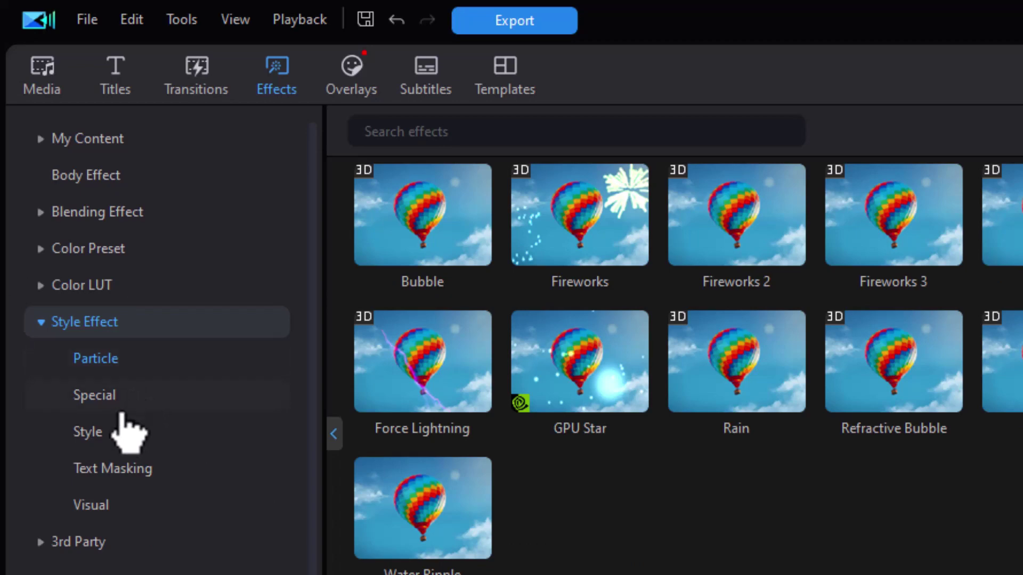
left_click(127, 410)
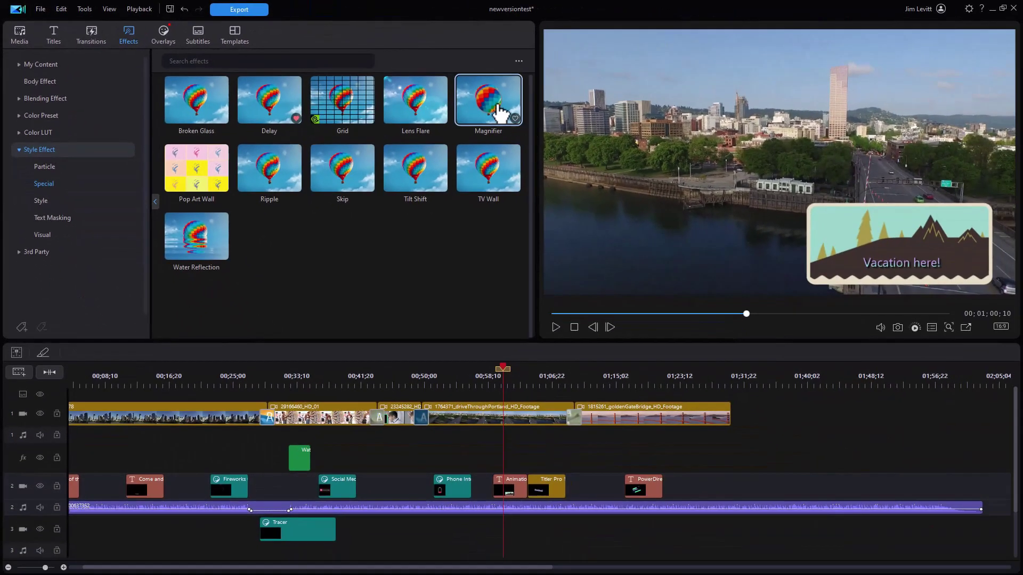
left_click_drag(506, 116, 684, 453)
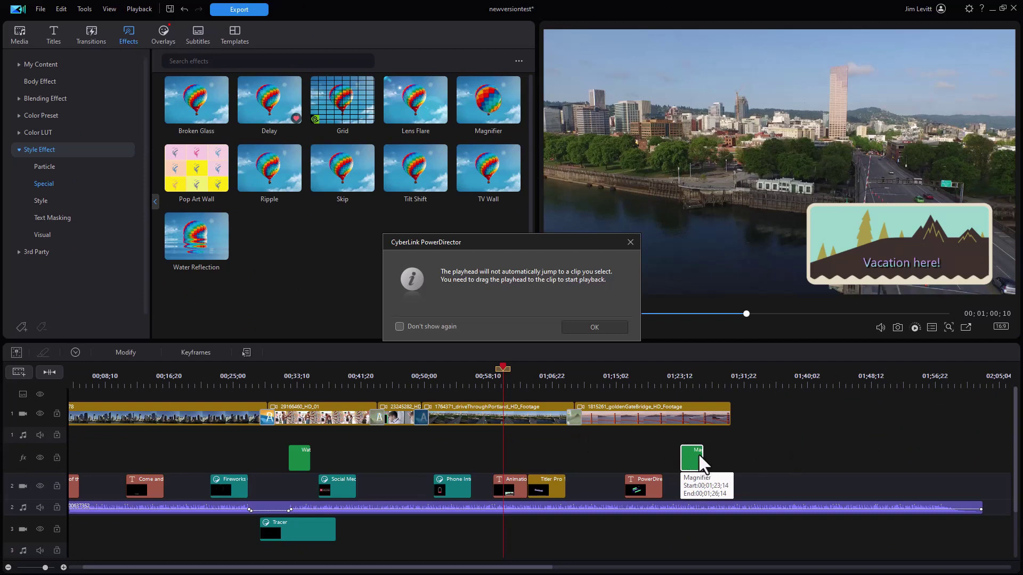
left_click(630, 243)
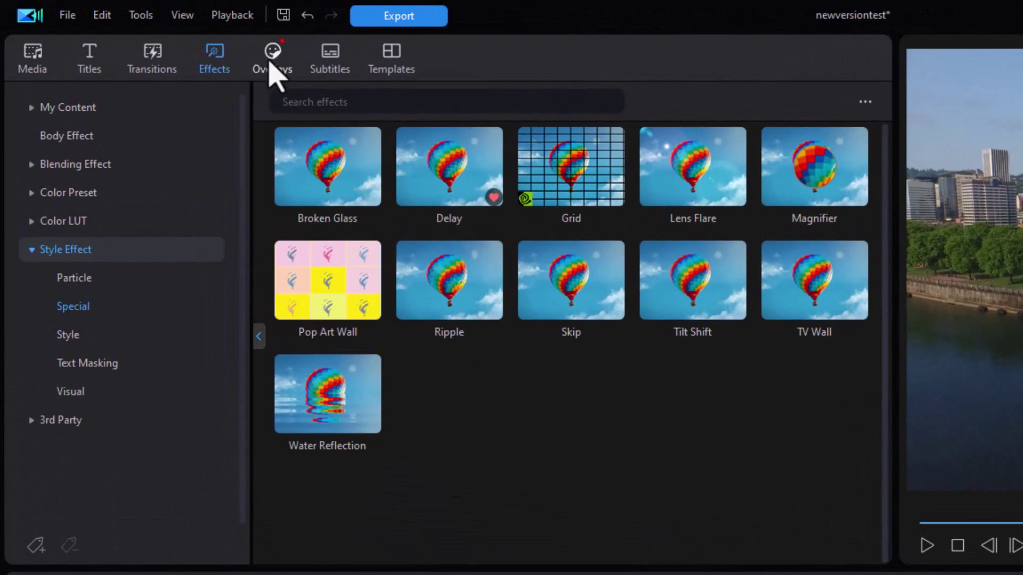
- Add the Sketch Animation 13 overlay to video track 2 at 01;11;05 and preview it at 01;13;14
left_click(271, 64)
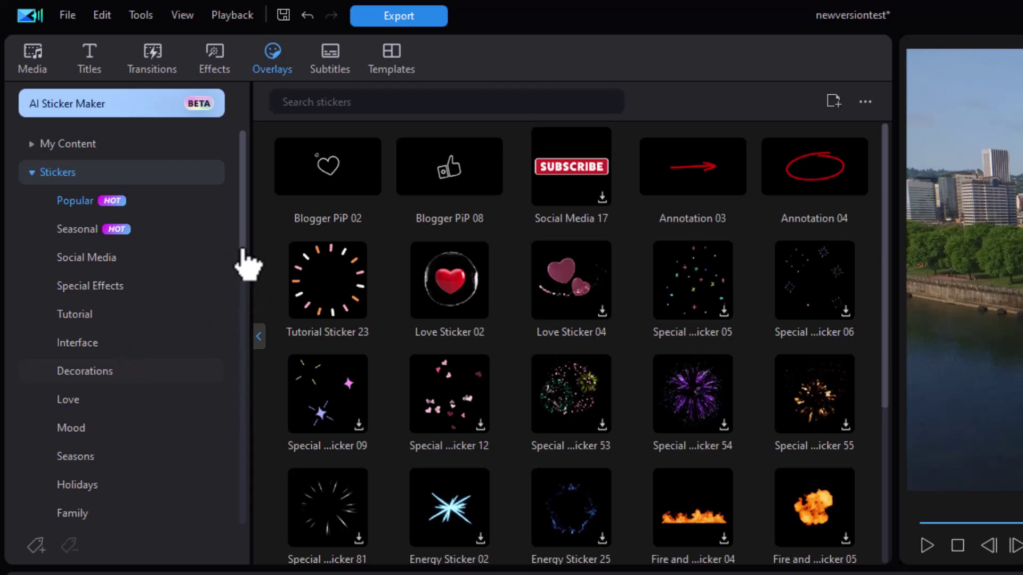
scroll(240, 392, "down", 1)
left_click(132, 346)
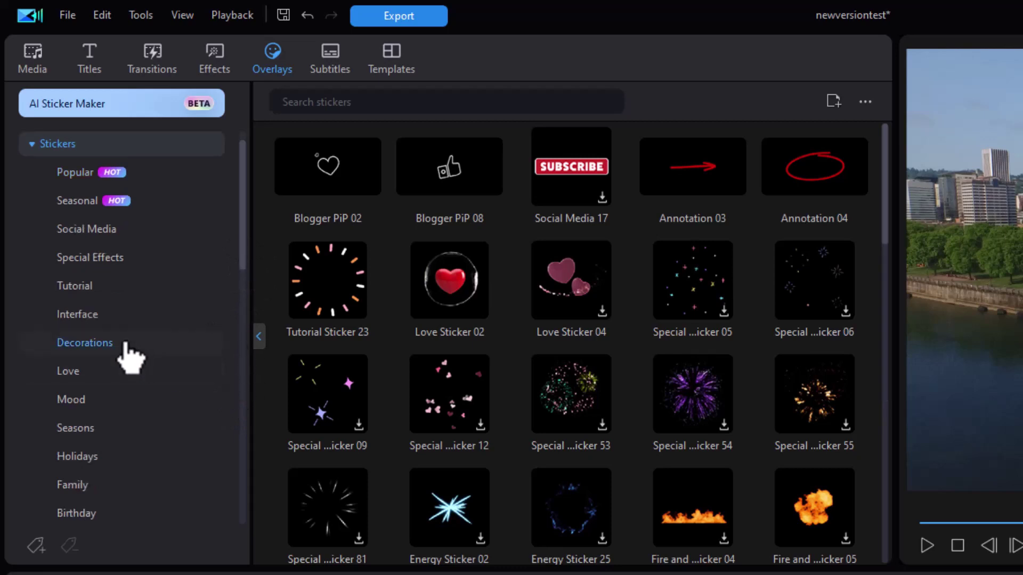
left_click_drag(240, 269, 240, 504)
left_click(117, 401)
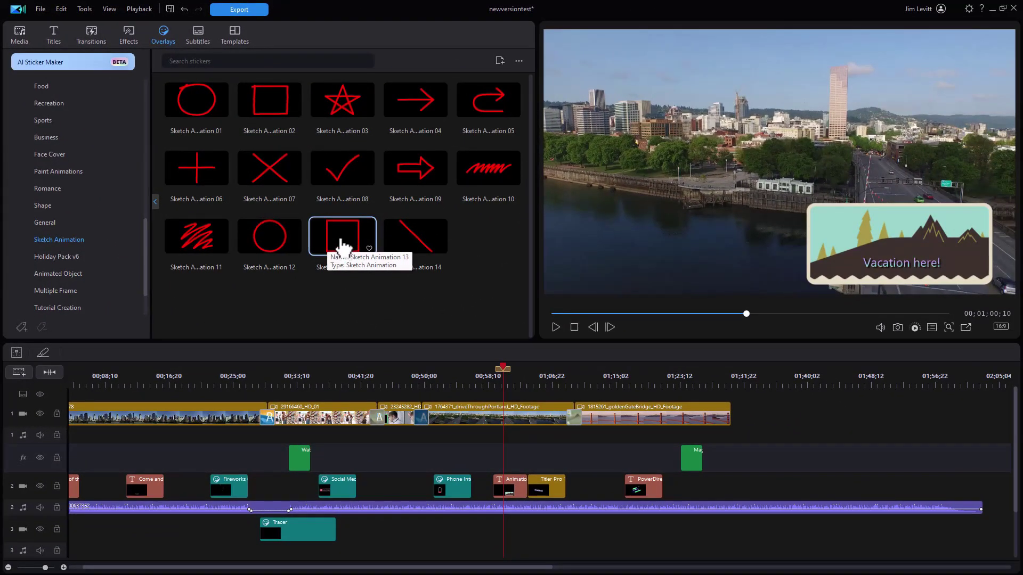
mouse_move(366, 266)
left_mouse_down()
mouse_move(580, 434)
mouse_move(597, 469)
mouse_move(588, 492)
left_mouse_up()
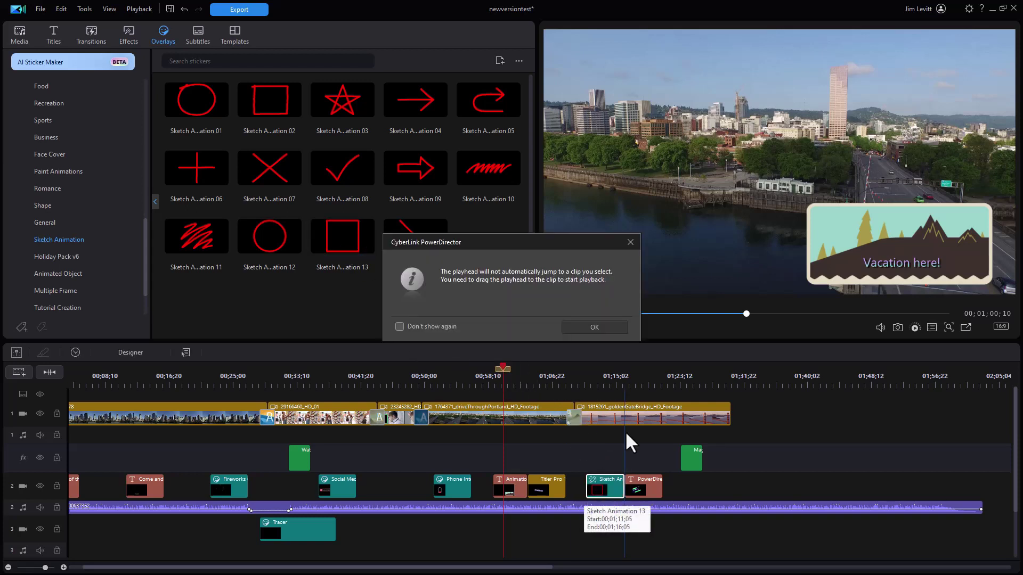
left_click(596, 327)
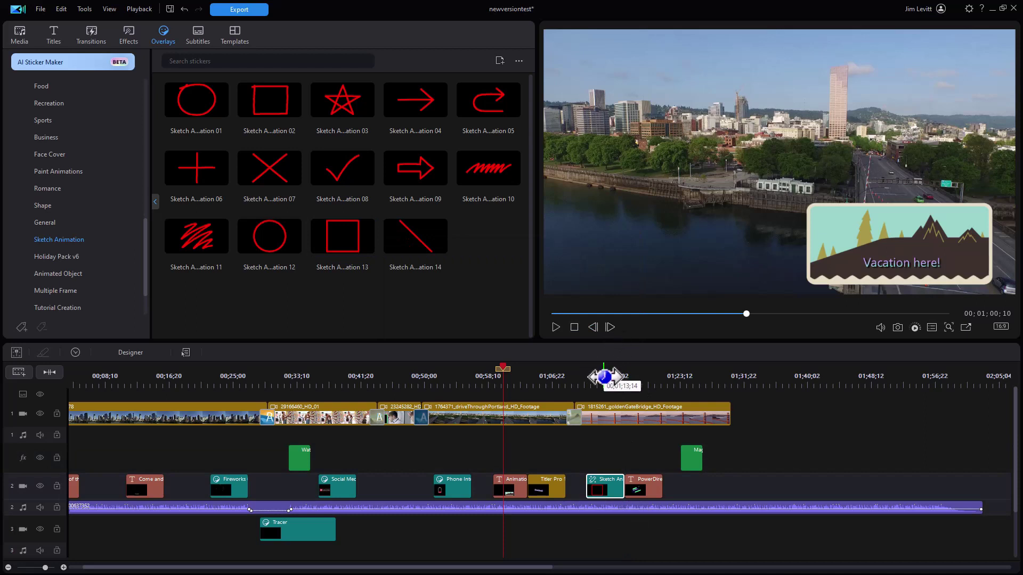
left_click(605, 374)
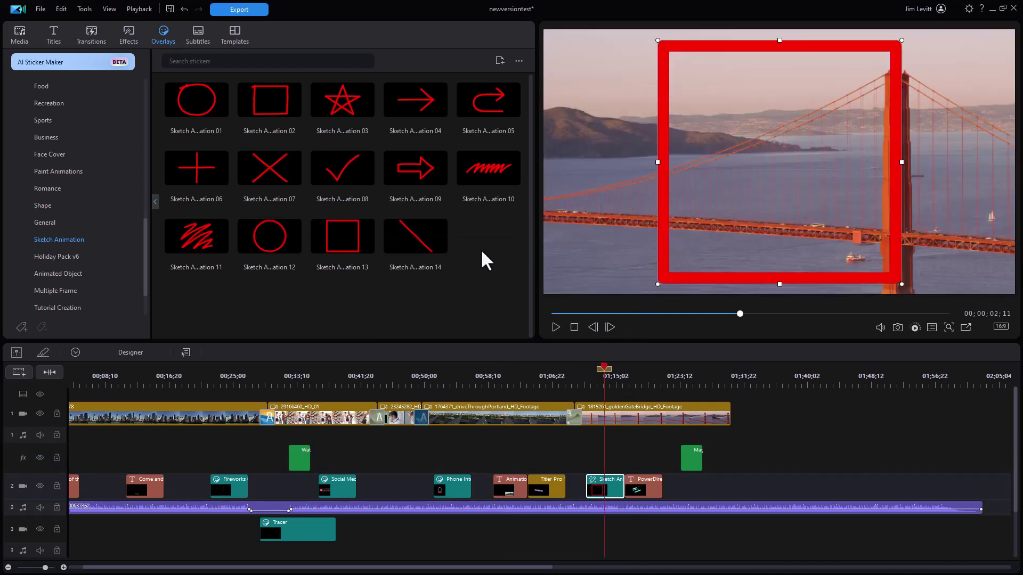
- Check the subtitle creation options and browse the intro templates in the Design category
left_click(196, 35)
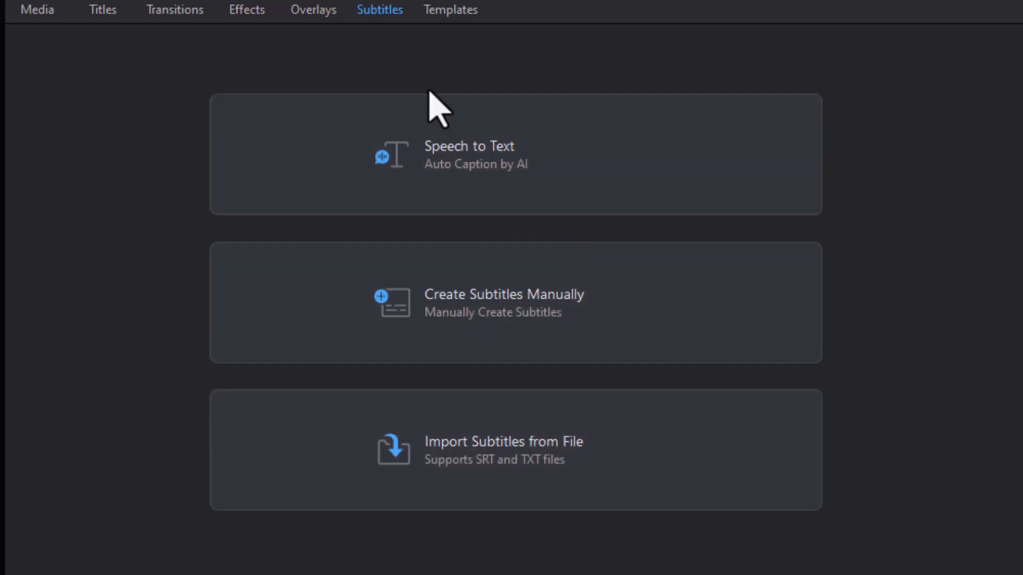
left_click(452, 6)
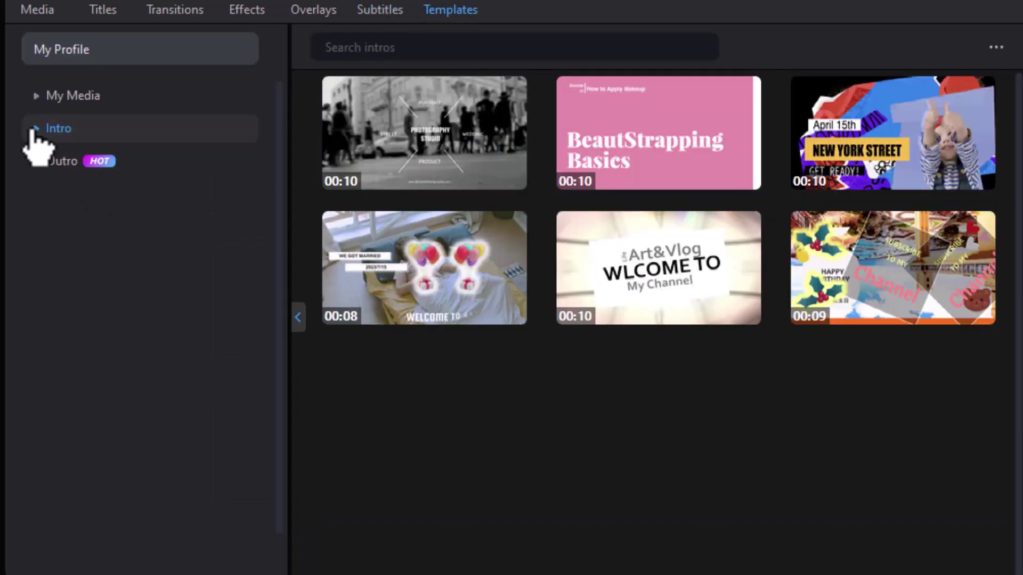
left_click(33, 131)
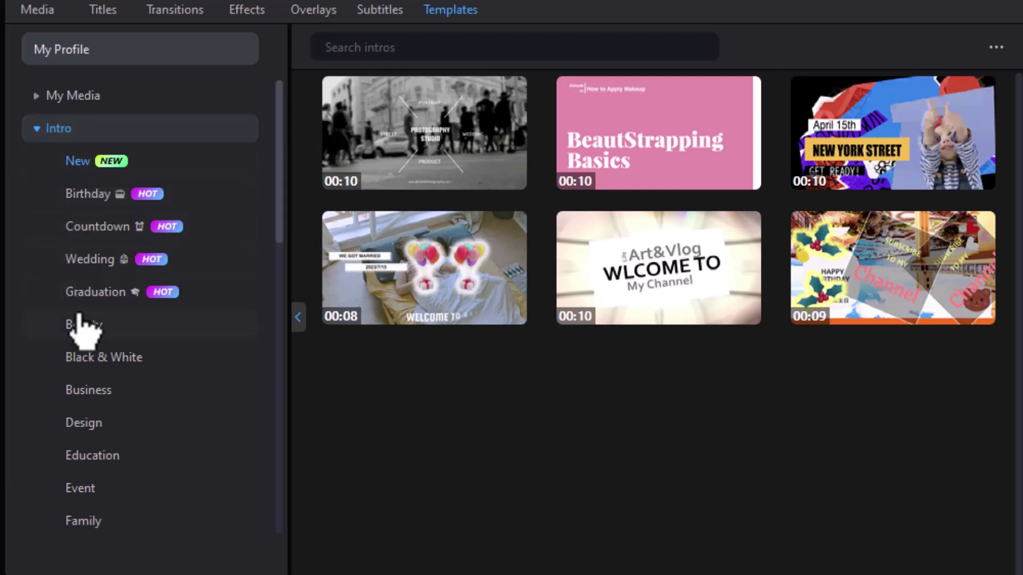
left_click(93, 429)
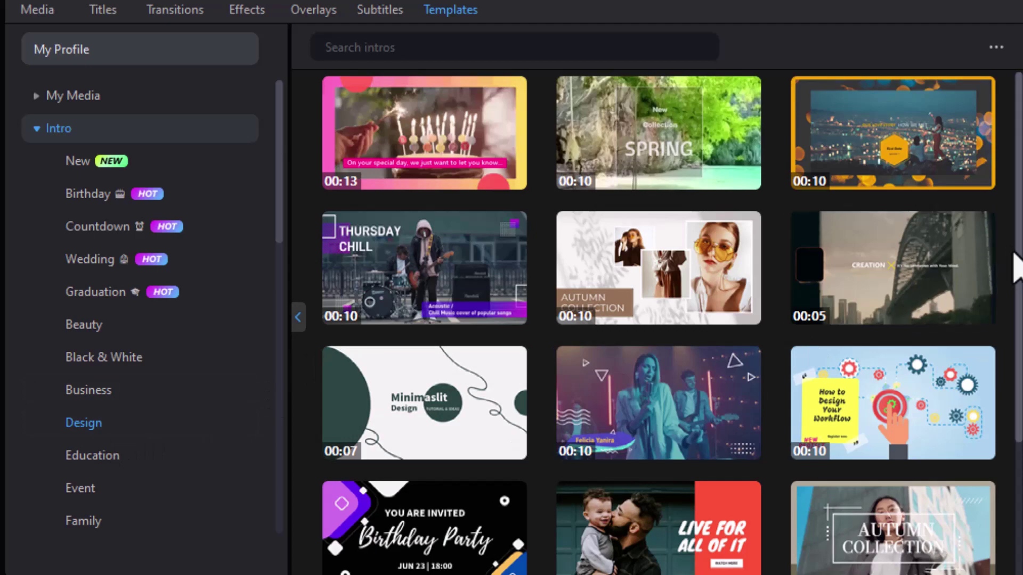
scroll(1014, 366, "down", 4)
scroll(659, 321, "down", 8)
scroll(659, 322, "down", 6)
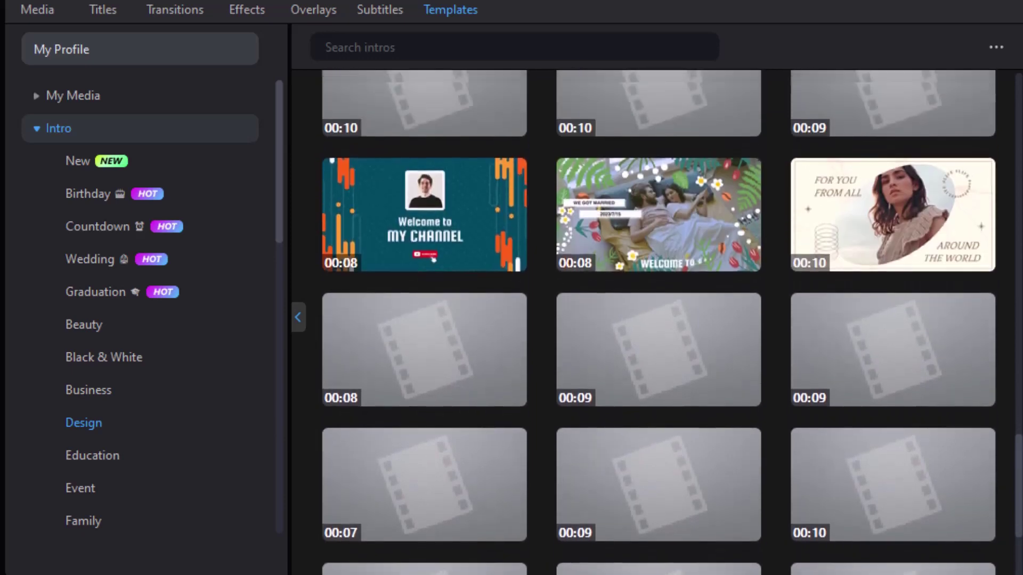
scroll(658, 322, "down", 5)
scroll(658, 321, "down", 4)
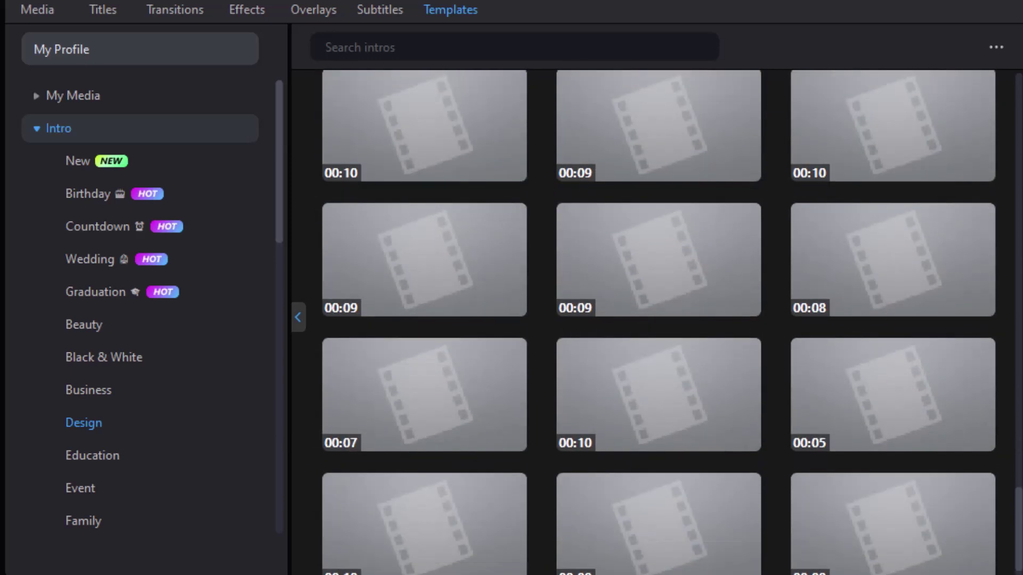